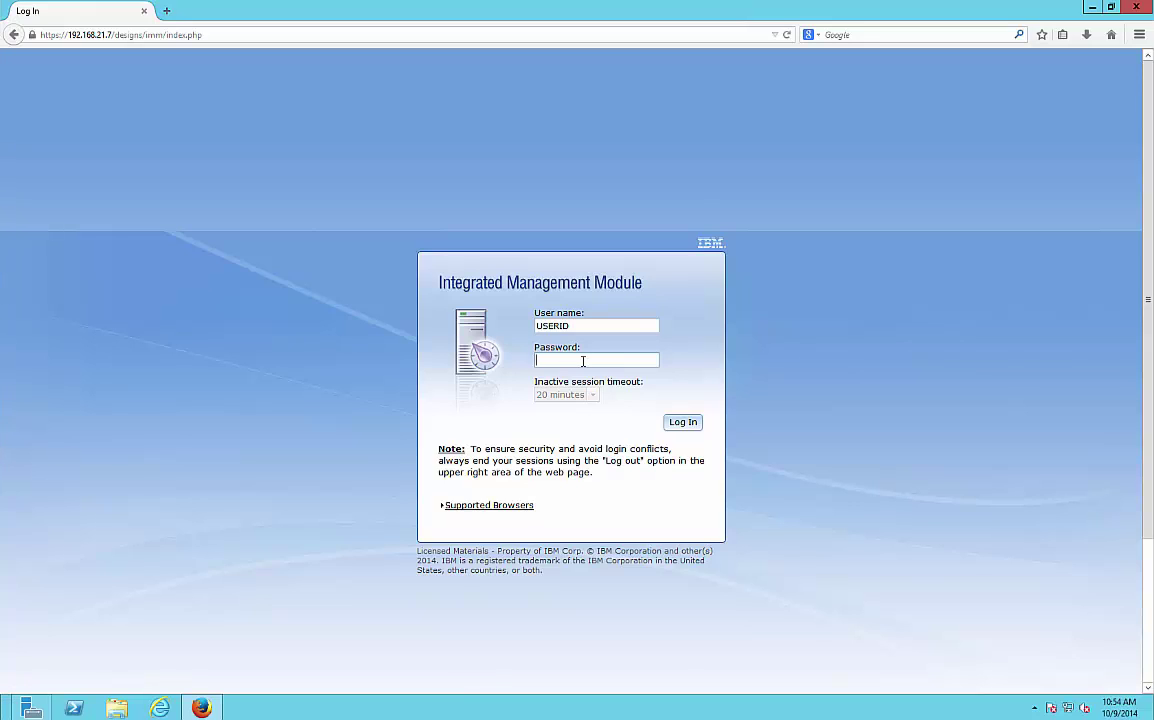
- Enter the account password and log in to the IMM II console for the x3750 M4
left_click(591, 359)
left_click(684, 424)
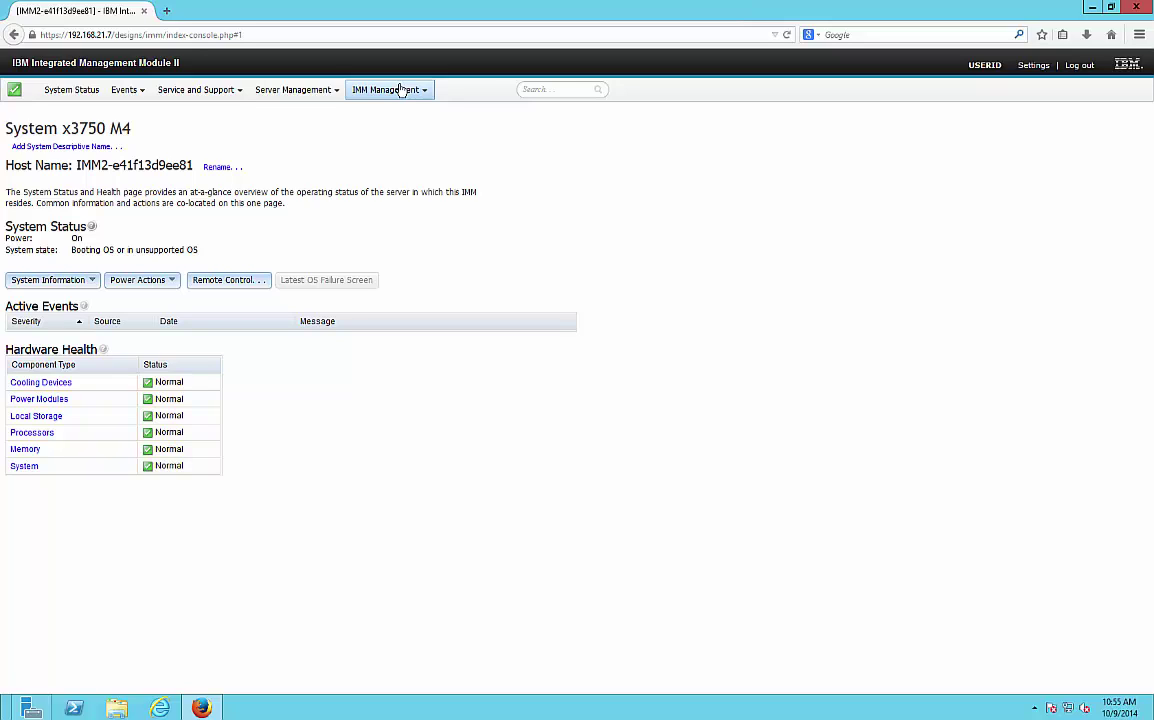
- Go to Server Management > Remote Control and start a single-user remote control session
left_click(313, 90)
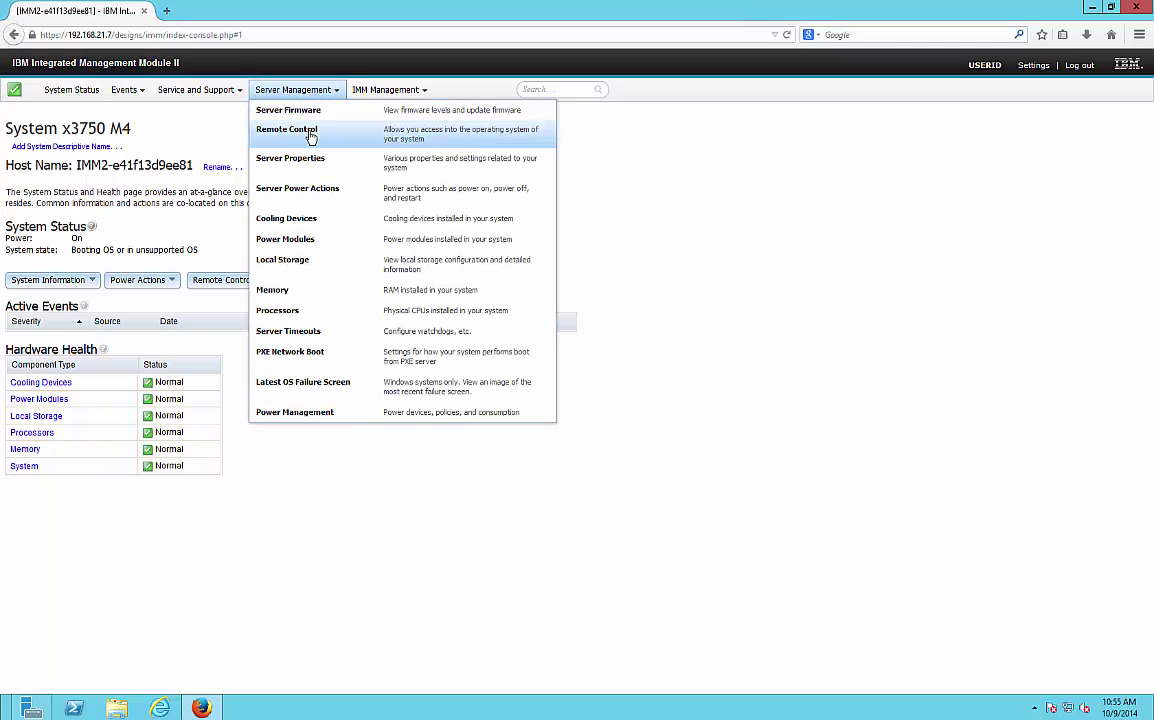
left_click(300, 131)
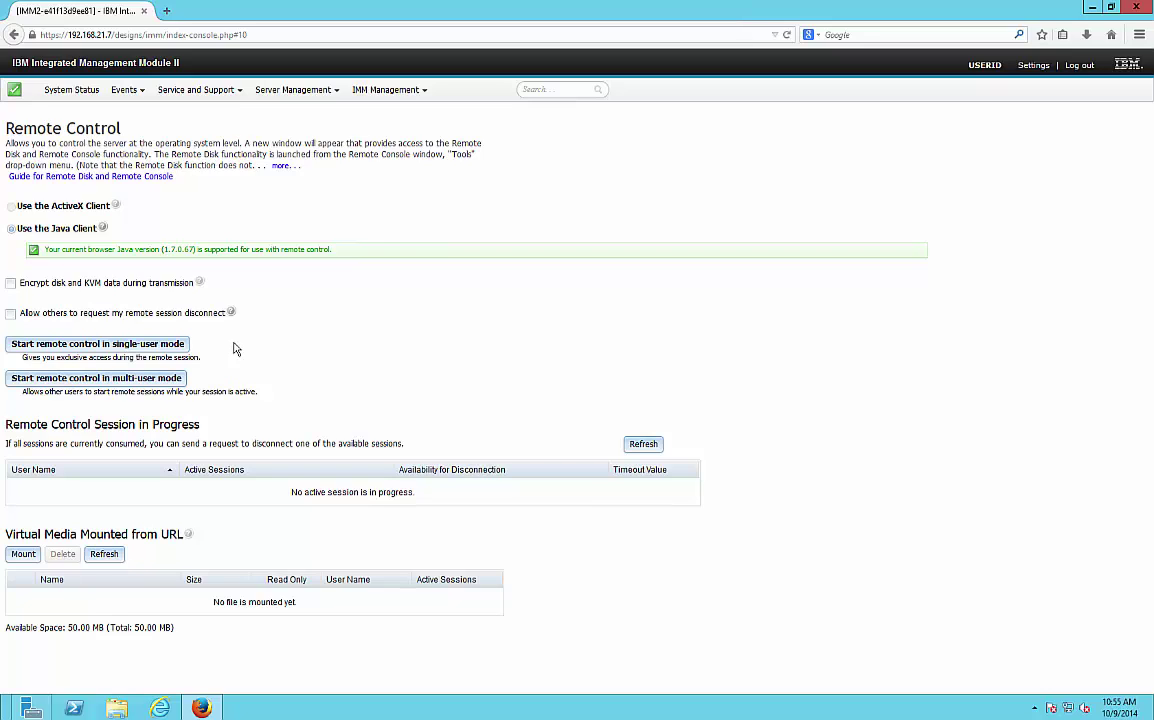
left_click(173, 344)
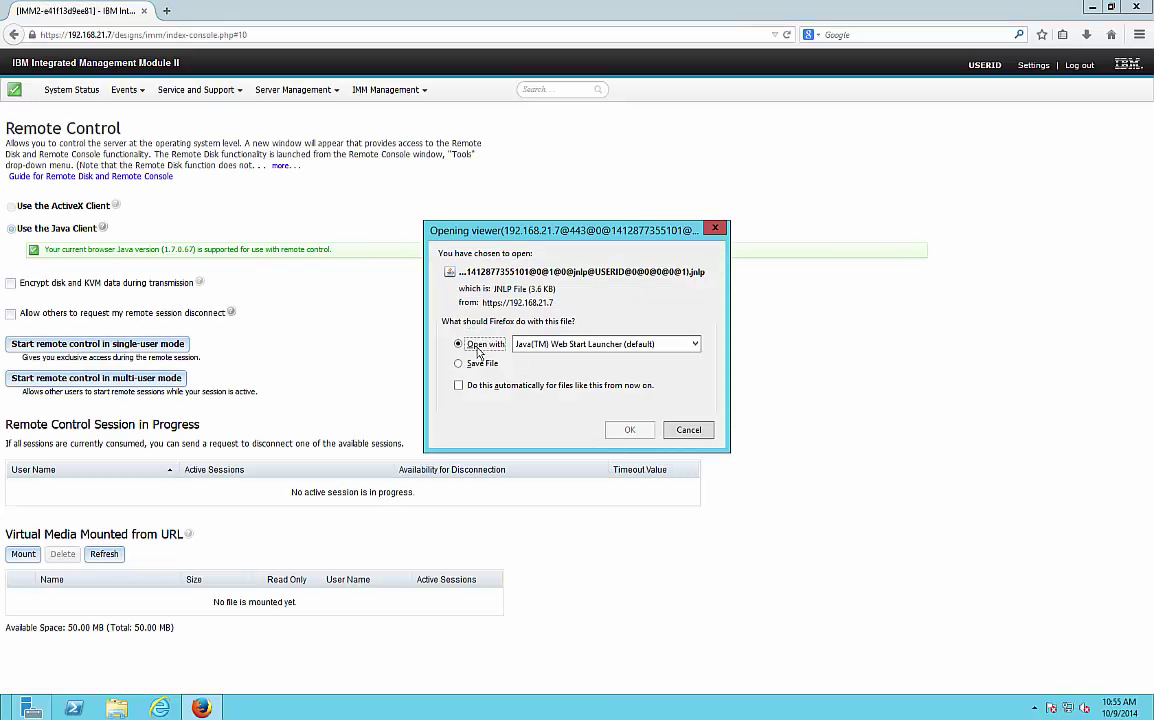
- Open the viewer file with Java Web Start, accept the certificate warning, and run the application
left_click(643, 432)
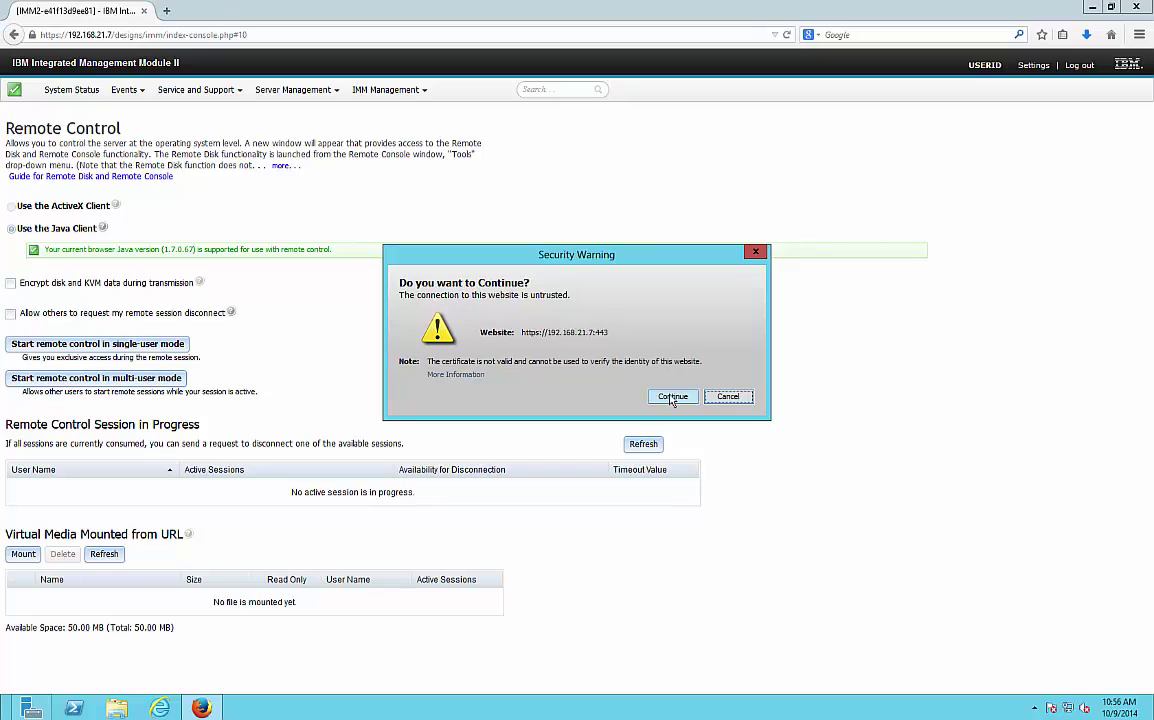
left_click(605, 360)
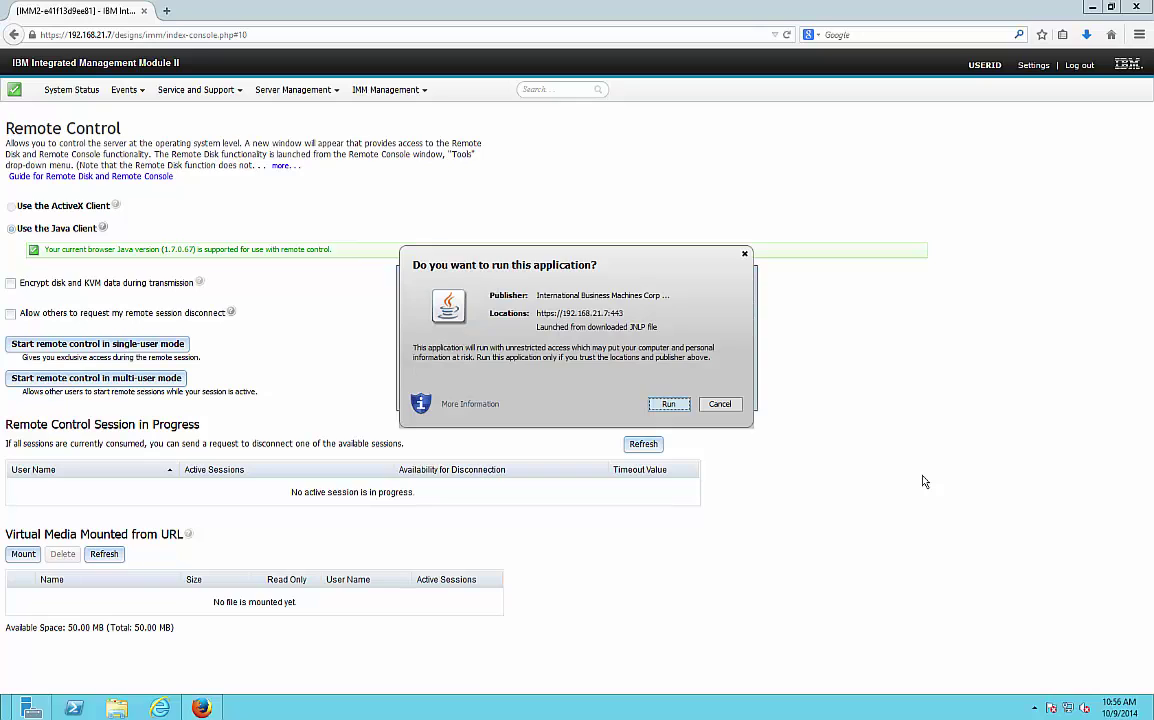
left_click(668, 404)
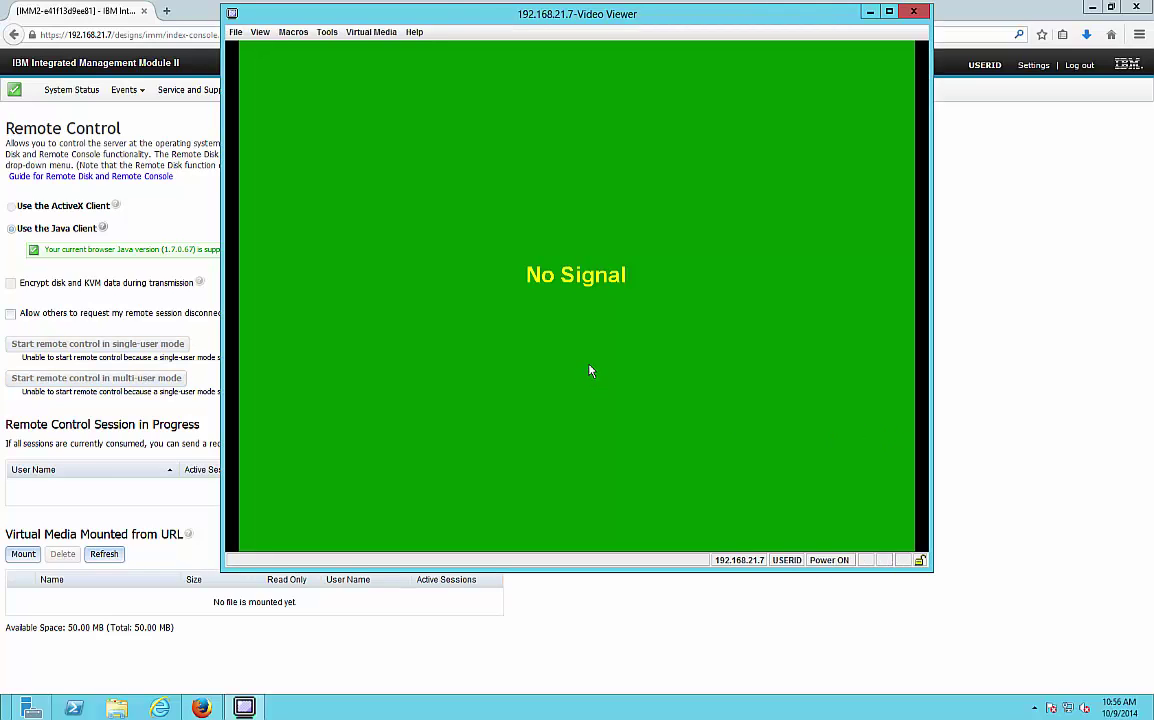
- Browse the viewer's File, View and Tools menus, including the power options
left_click(236, 33)
mouse_move(259, 33)
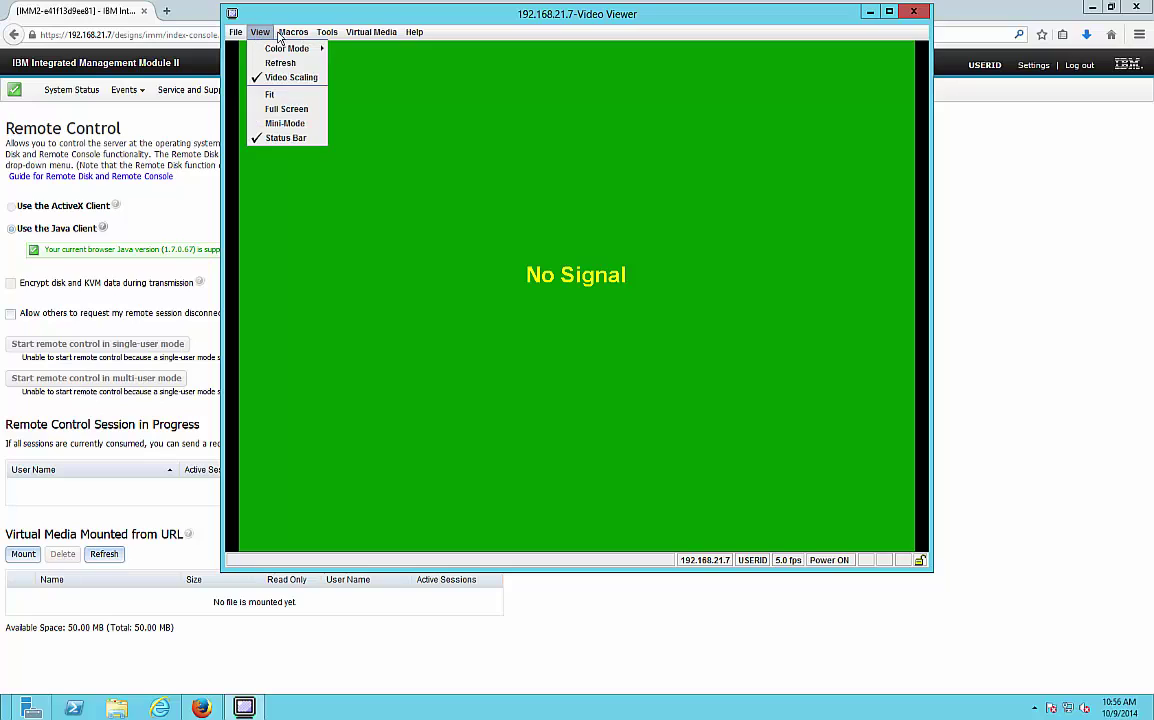
mouse_move(323, 37)
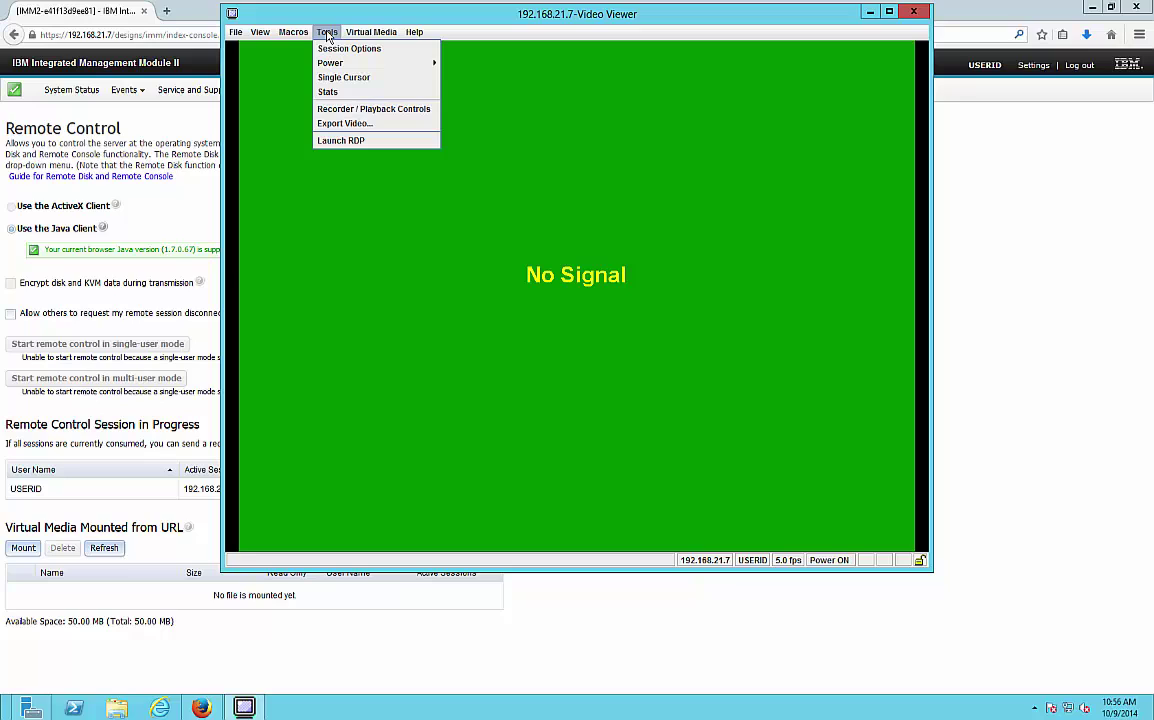
mouse_move(330, 65)
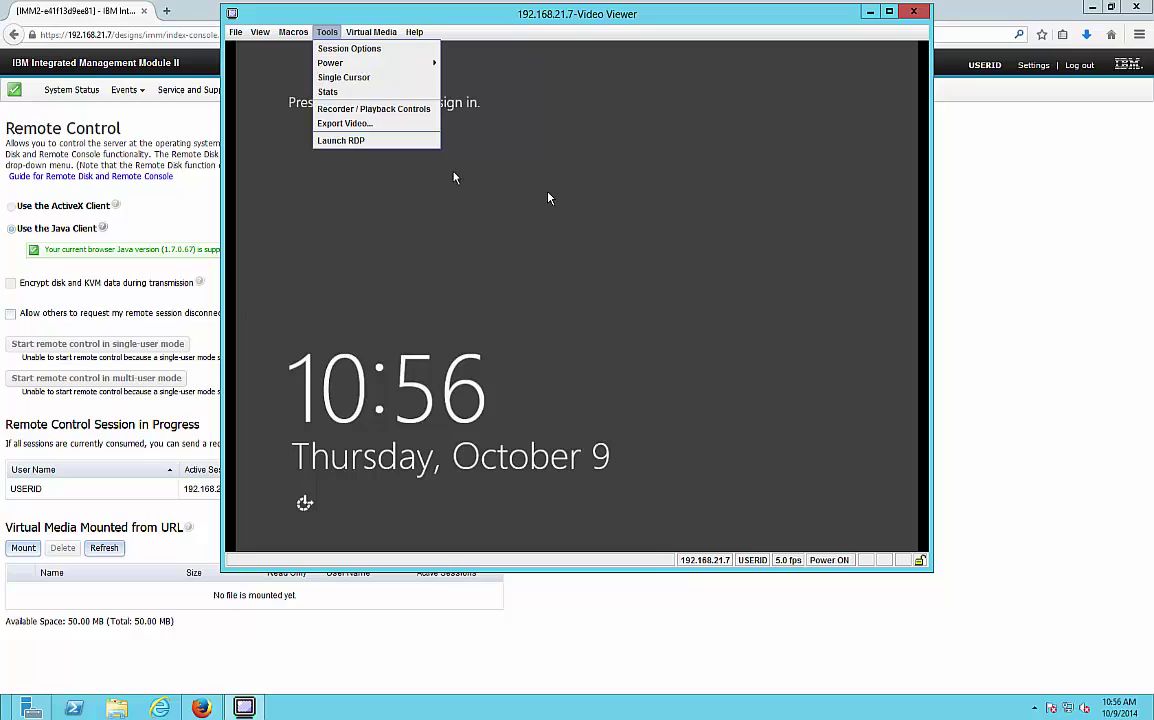
left_click(450, 171)
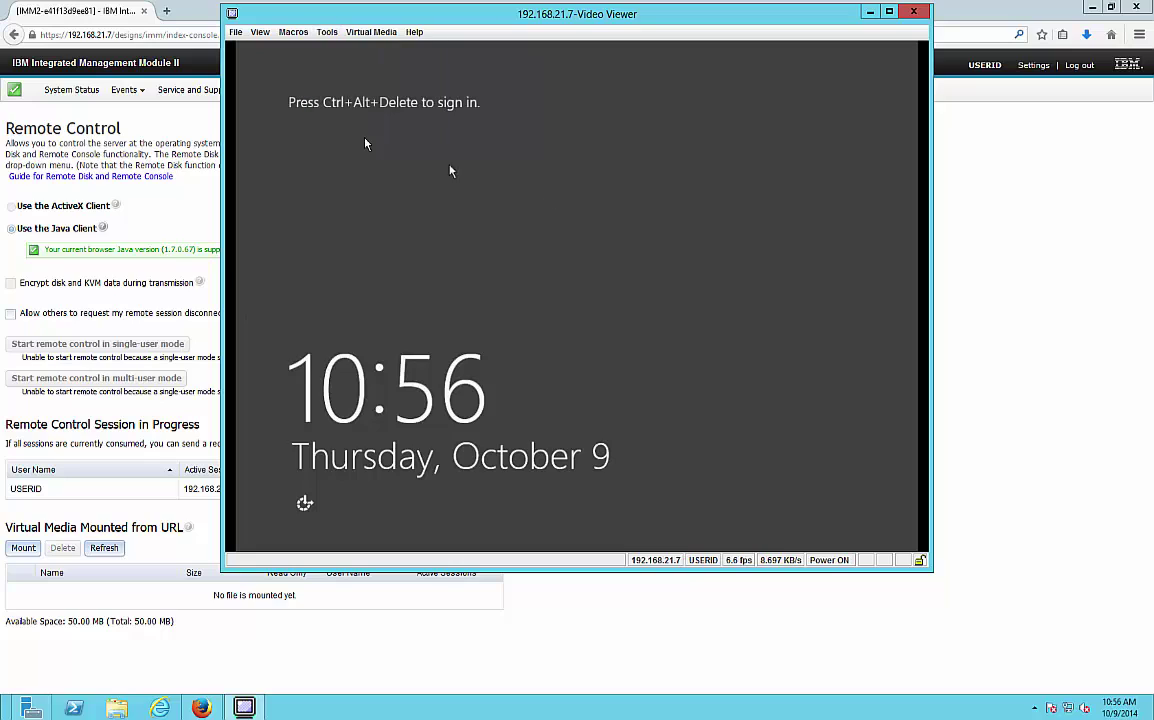
- Look over the Virtual Media menu, then open Macros > Static Macros
left_click(236, 32)
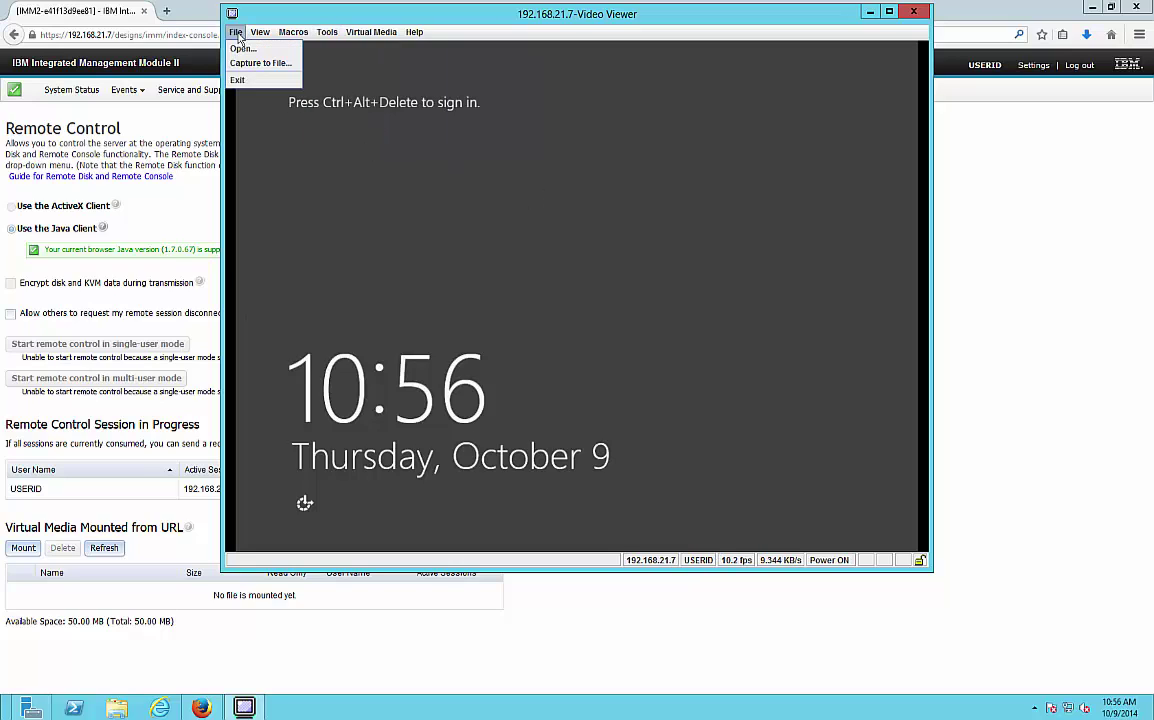
mouse_move(267, 37)
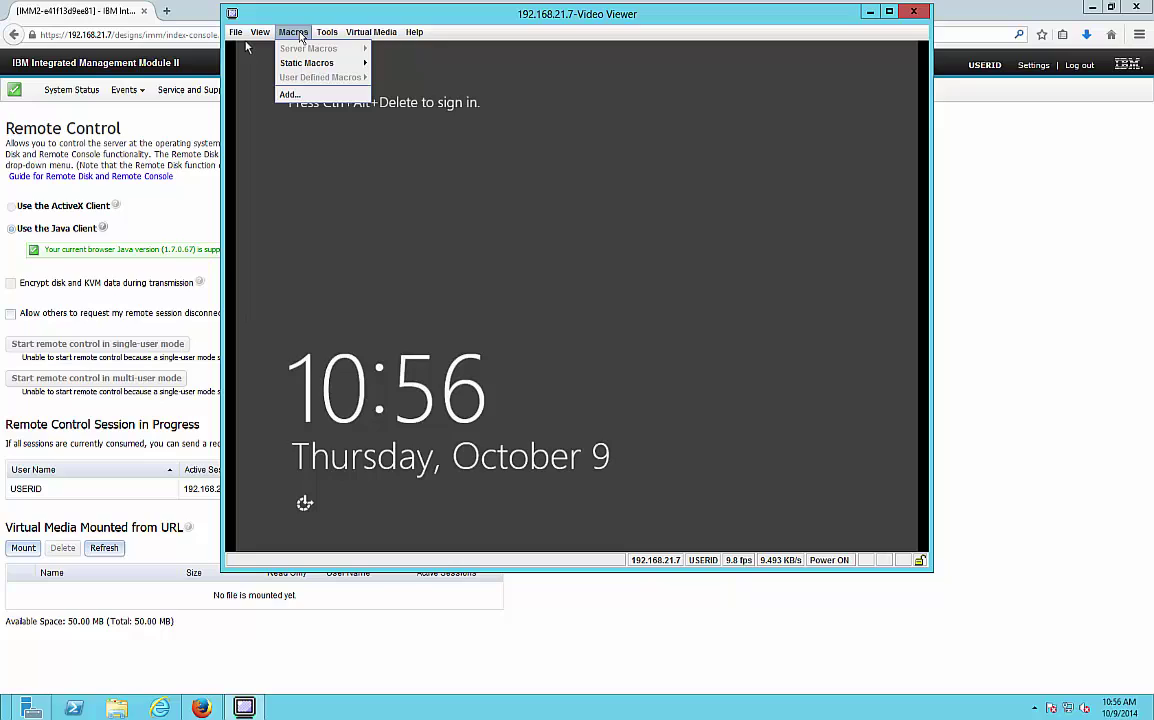
mouse_move(329, 37)
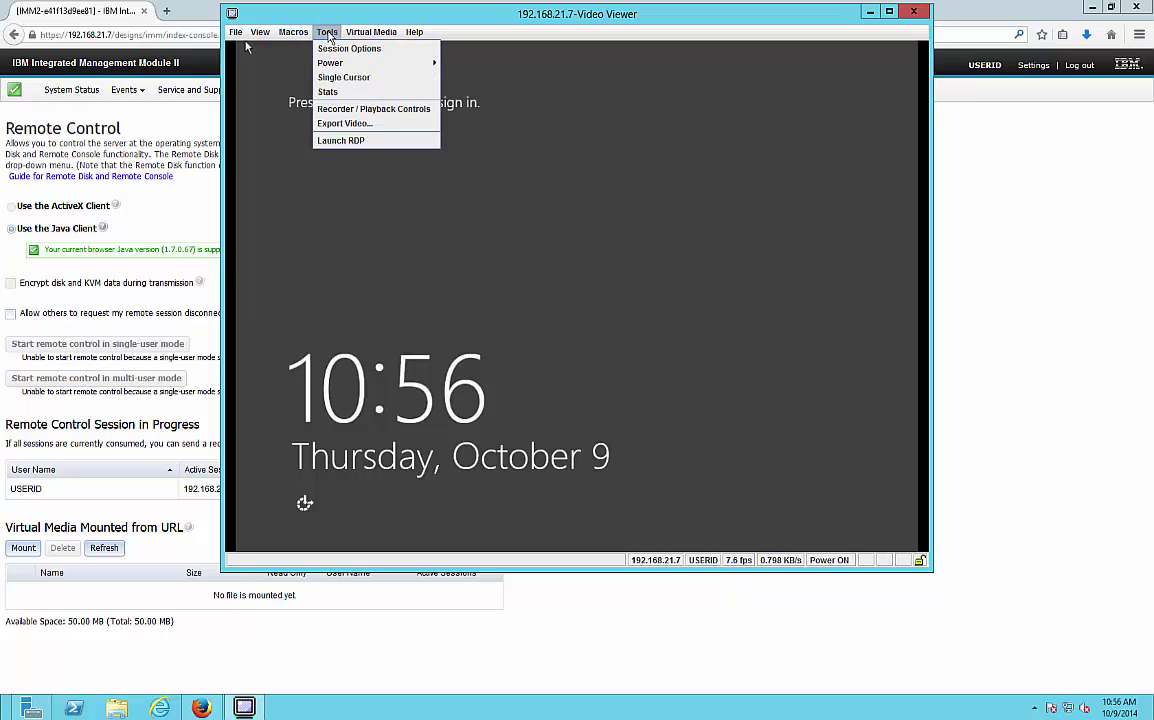
left_click(245, 47)
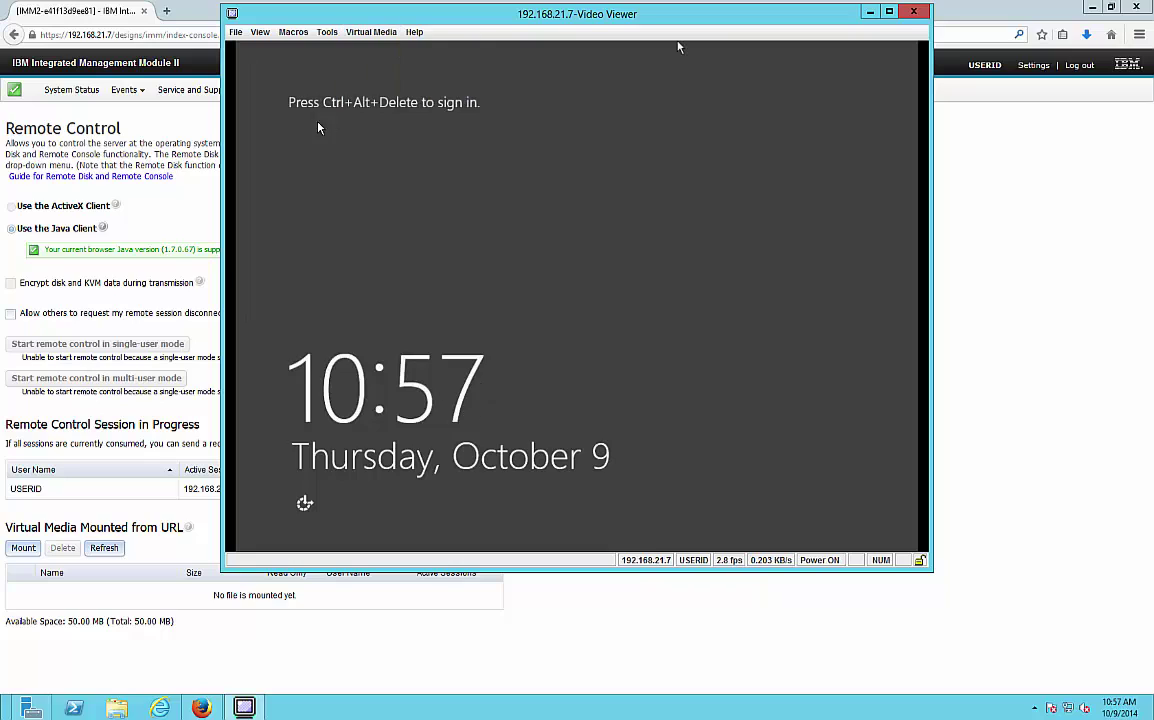
left_click(296, 42)
mouse_move(303, 68)
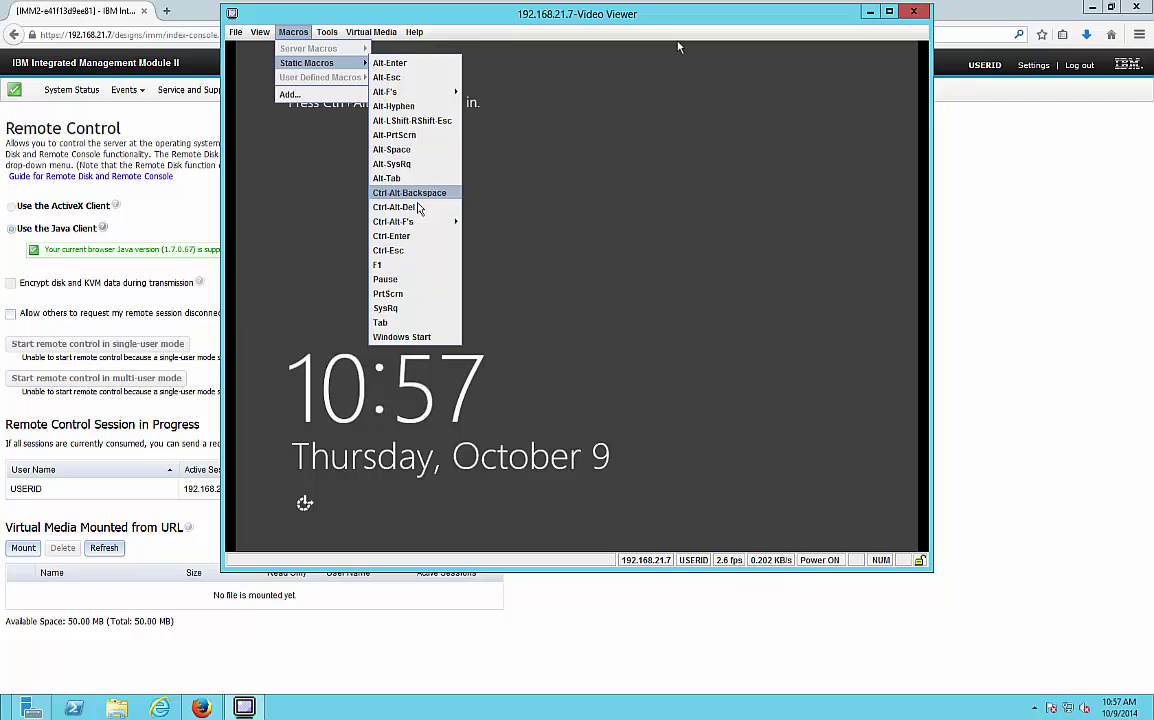
- Send Ctrl+Alt+Delete, try the Administrator password, and dismiss the incorrect-password error
left_click(400, 207)
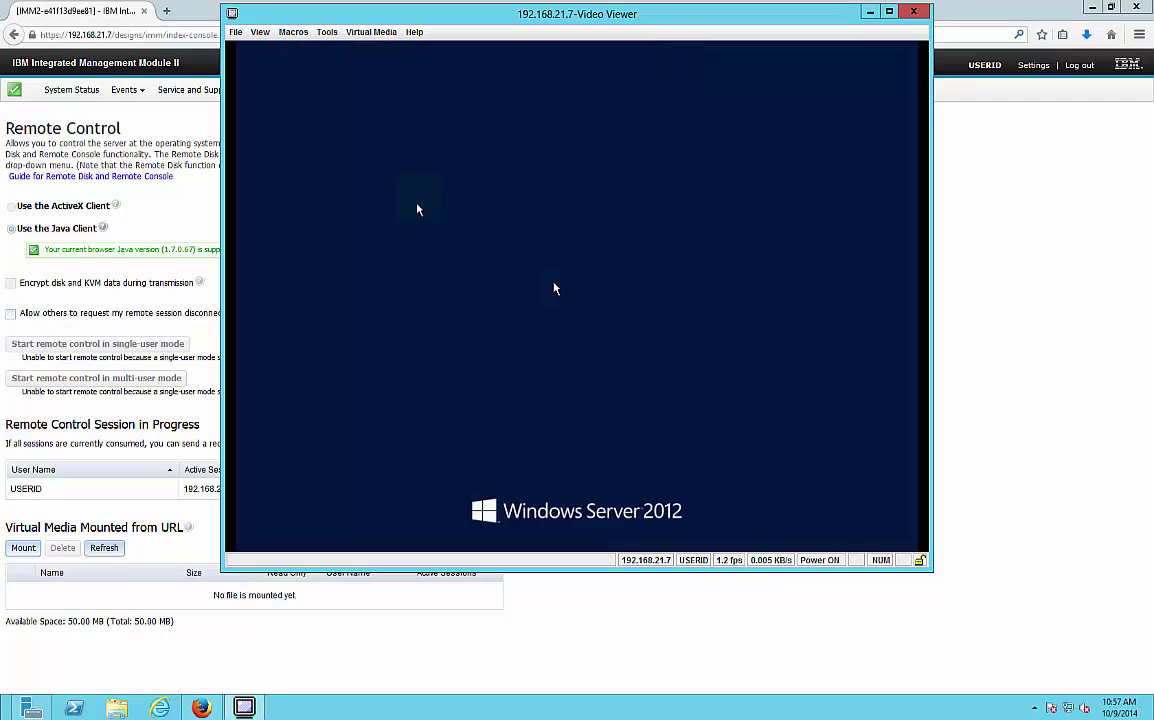
left_click(593, 212)
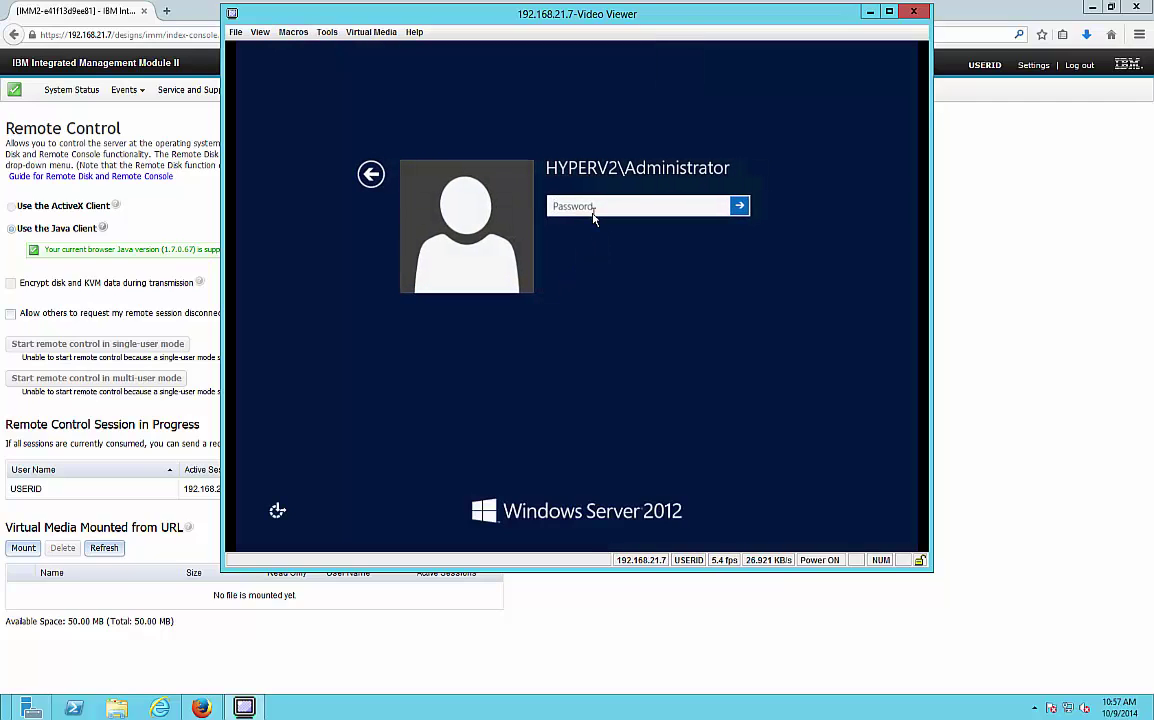
type("******")
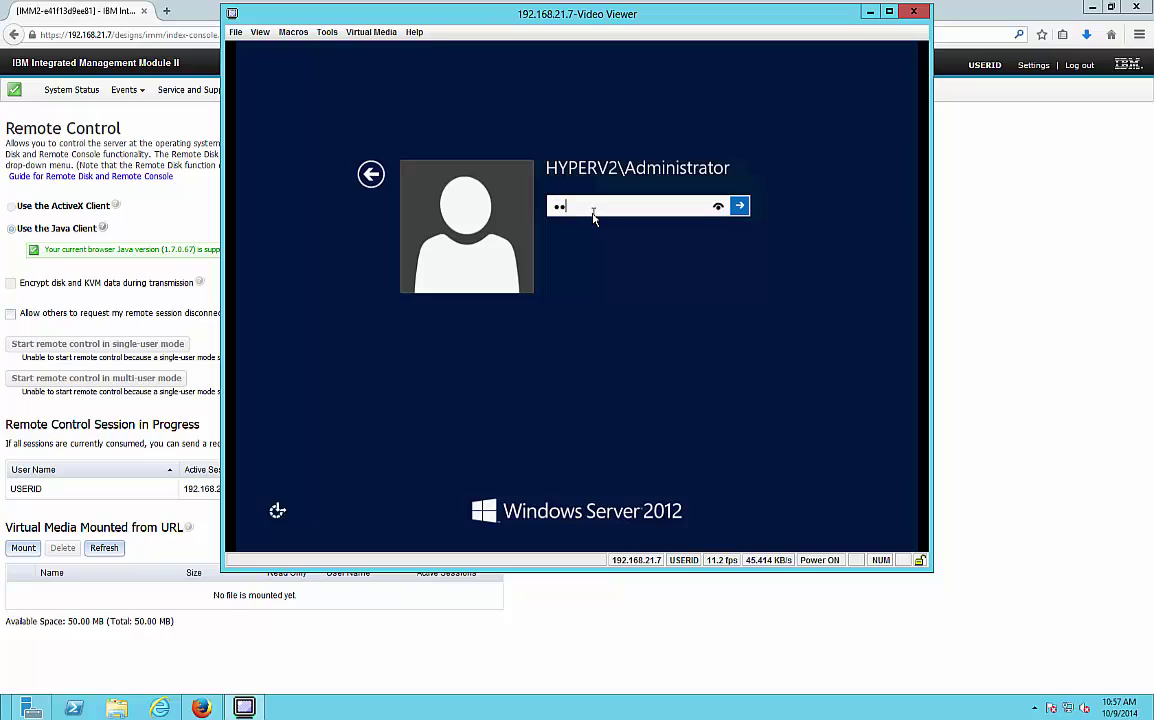
type("**")
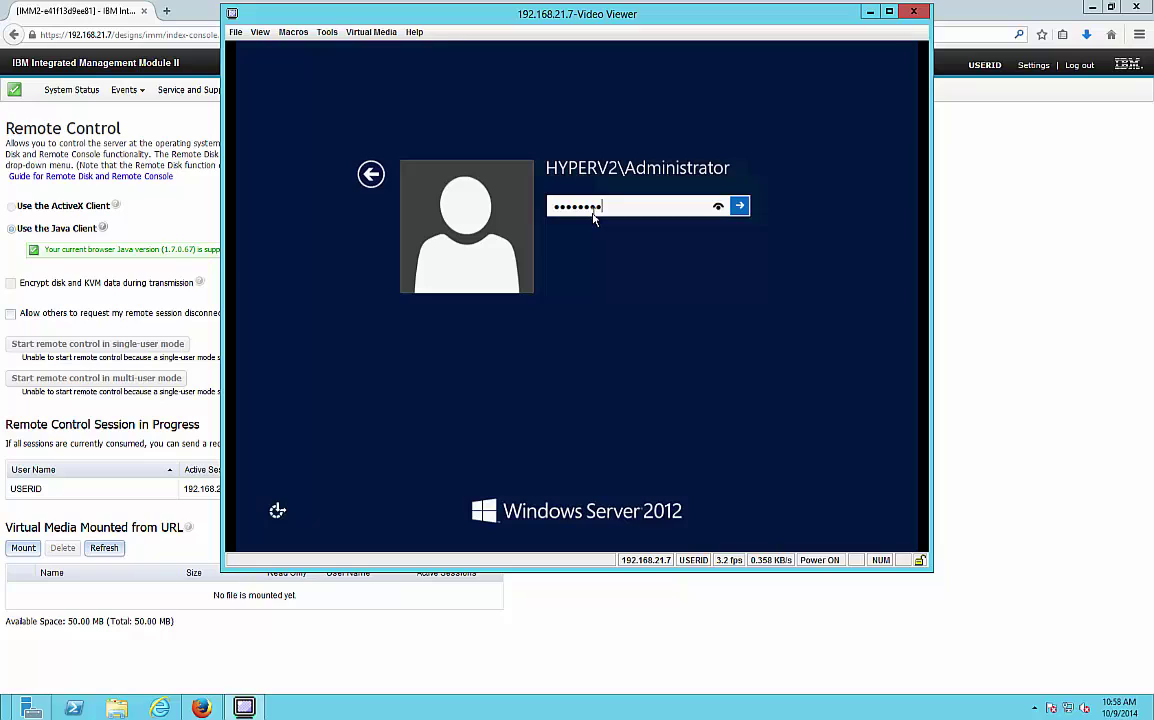
type("****")
key("Return")
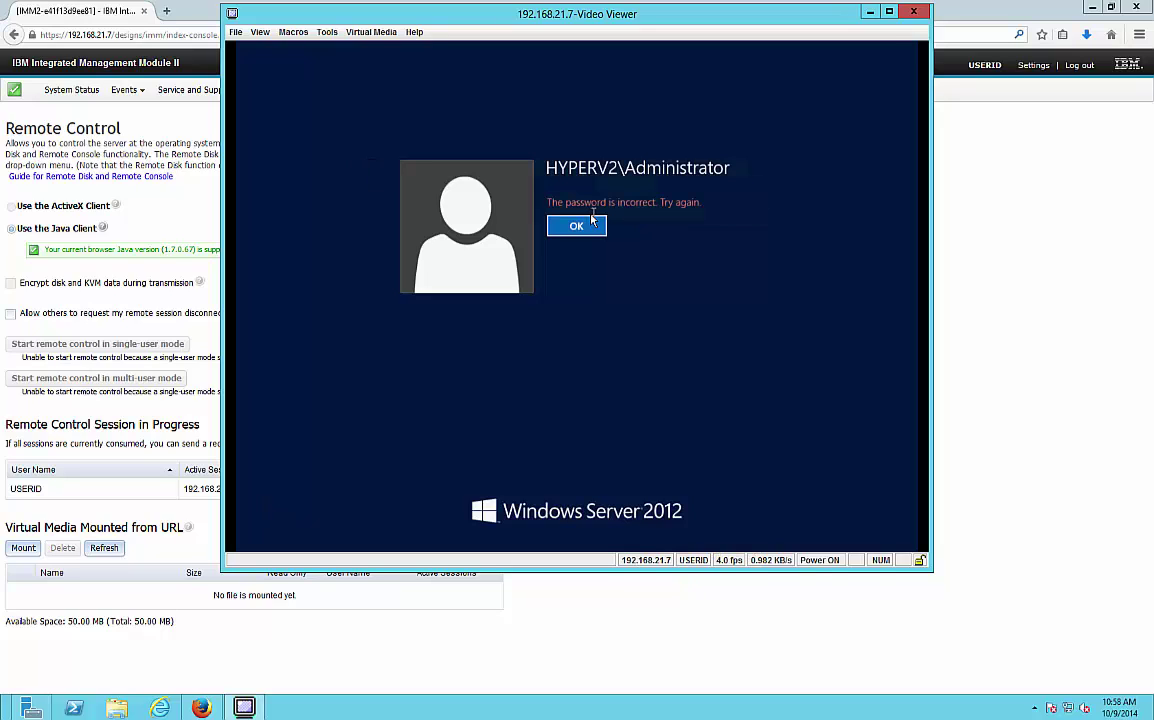
left_click(588, 222)
- Re-enter the Administrator password to reach the Windows Server 2012 desktop, then return to the web console
type("*****")
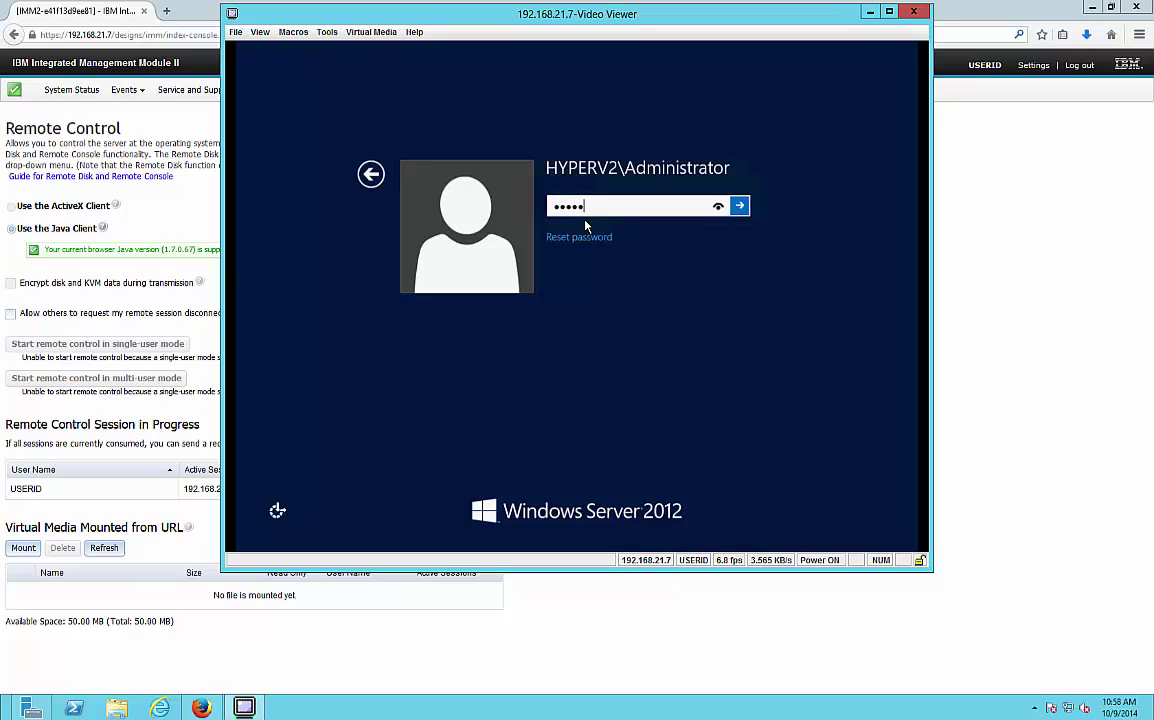
type("*******")
key("Return")
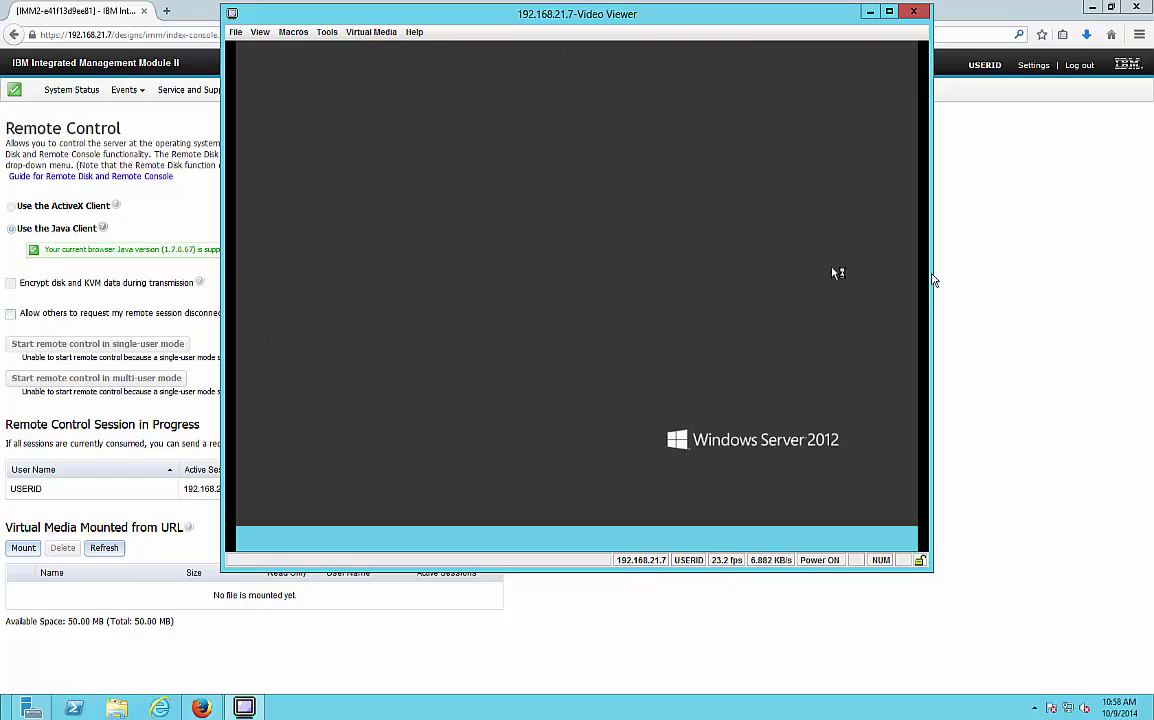
left_click(1063, 287)
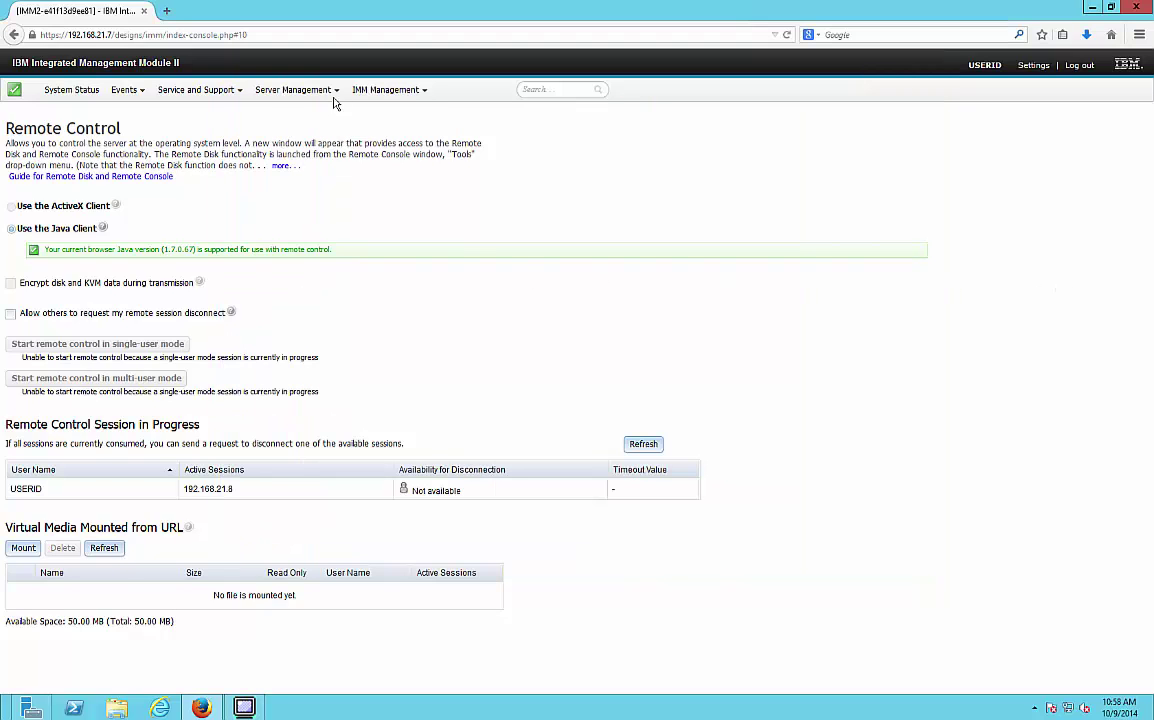
- Open the Network page under IMM Management and scroll to the Ethernet settings
left_click(376, 91)
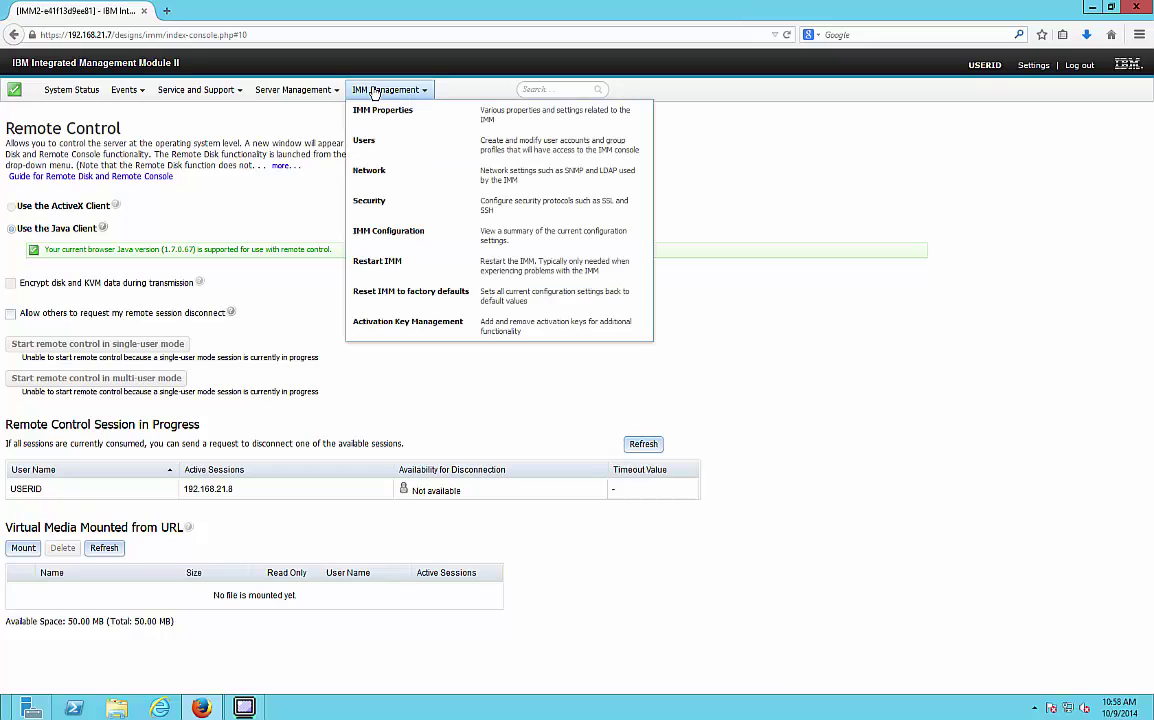
left_click(410, 174)
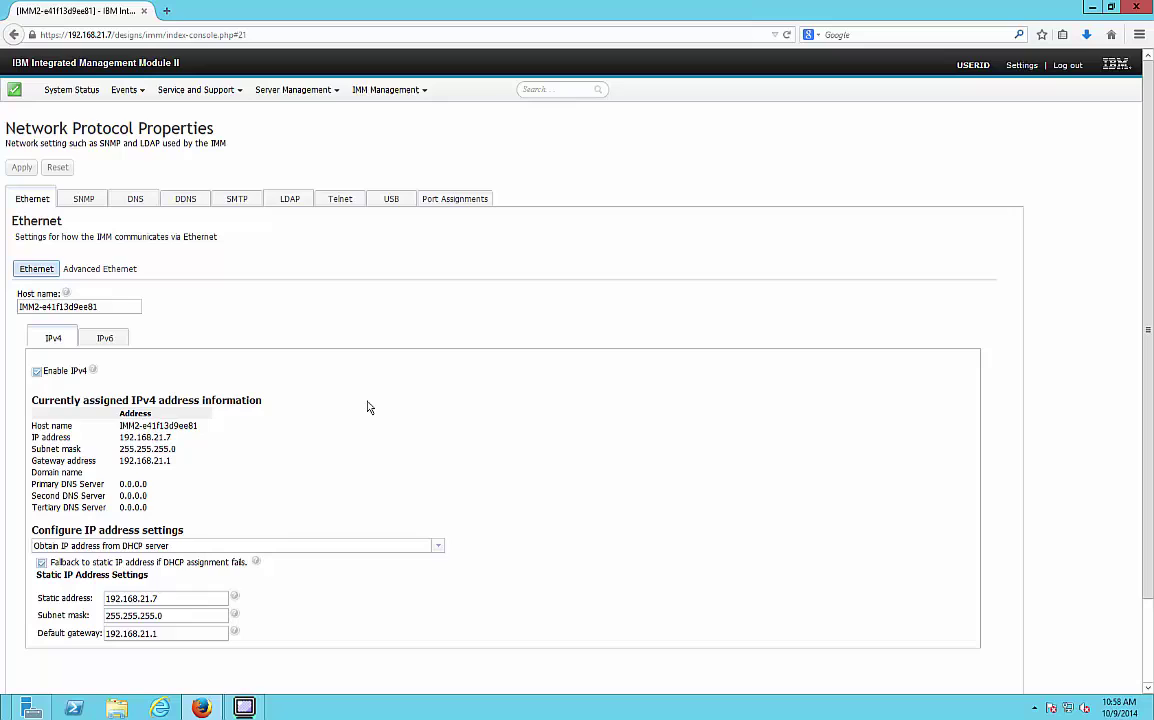
scroll(367, 407, "down", 2)
- Inspect static IPv4 address 192.168.21.7, then view the IPv6 and SMTP (192.168.18.15, port 25) settings
left_click(164, 504)
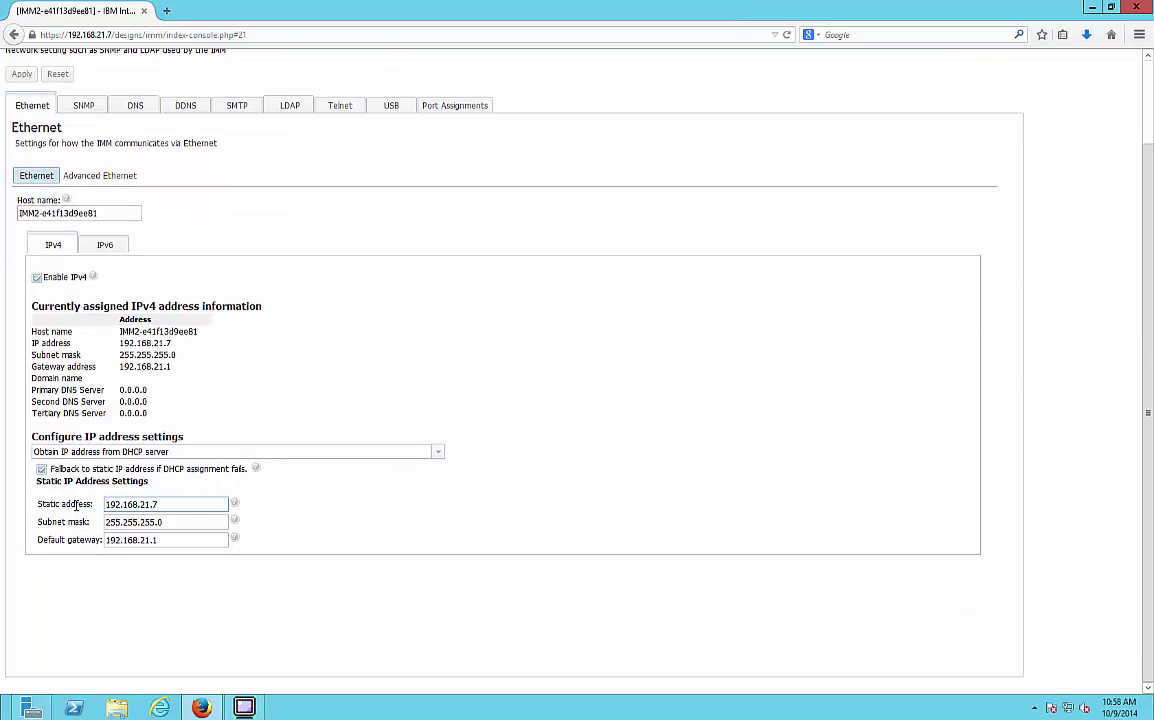
left_click_drag(106, 504, 296, 505)
left_click(368, 489)
left_click(107, 244)
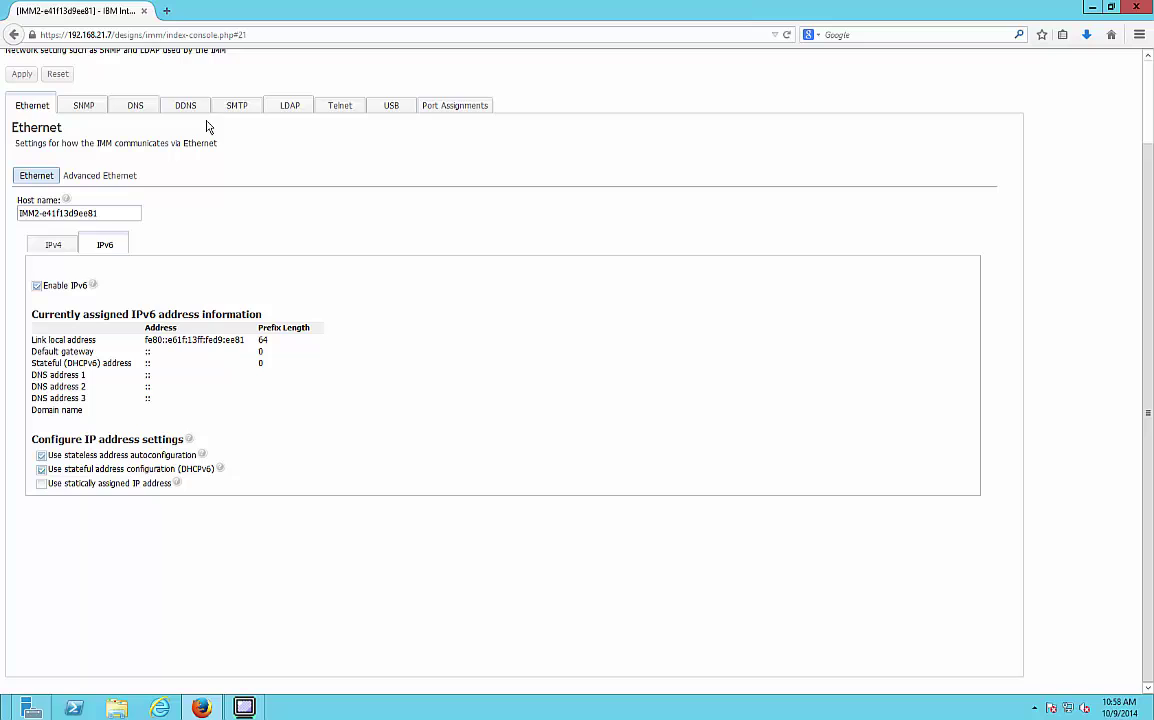
left_click(238, 106)
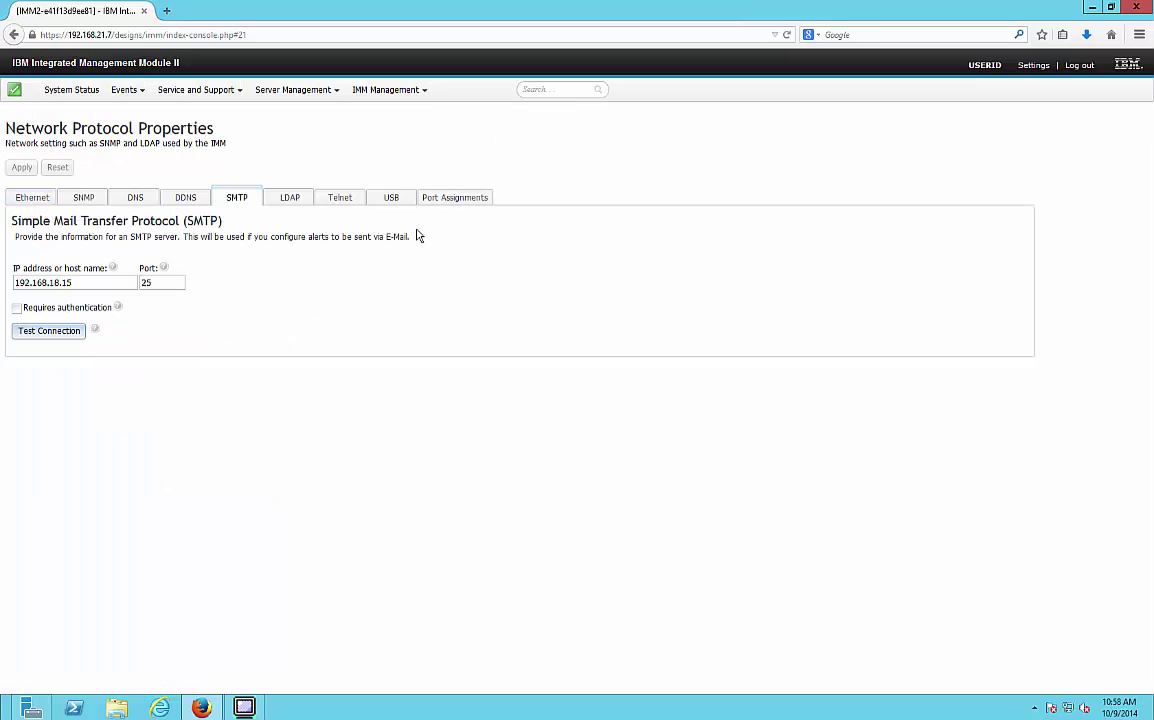
- Check SMTP server 192.168.18.15, then open Events > Event Recipients showing the Support recipient
left_click(89, 281)
left_click(122, 96)
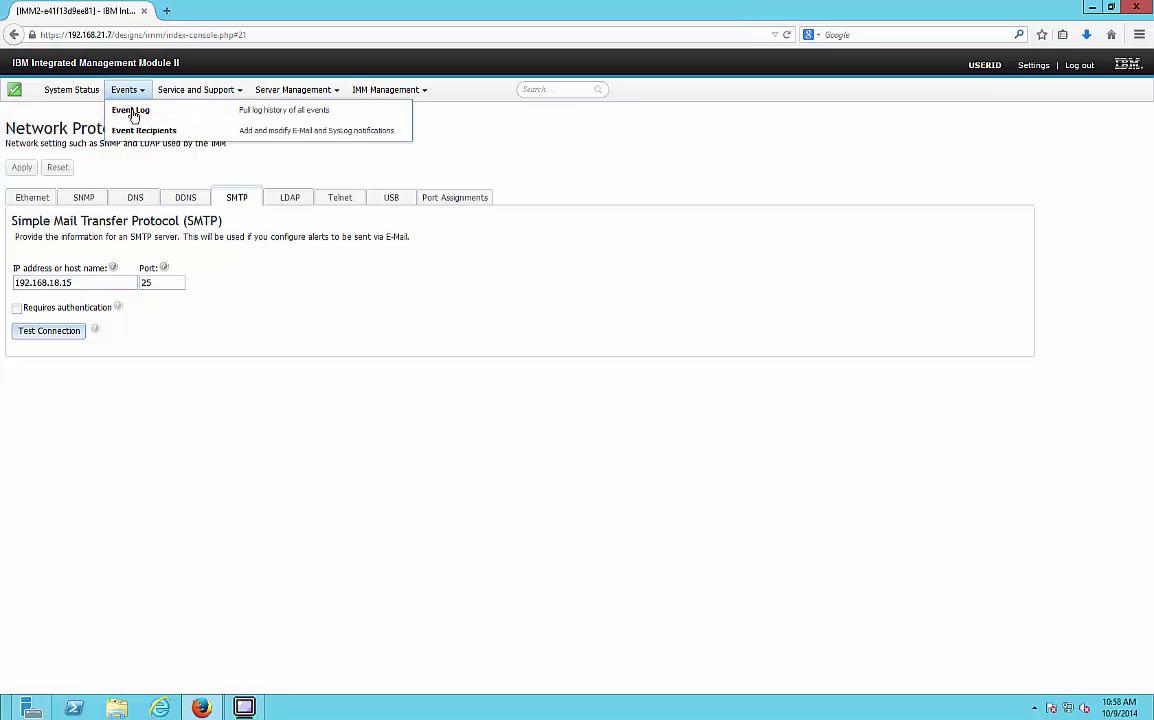
left_click(126, 130)
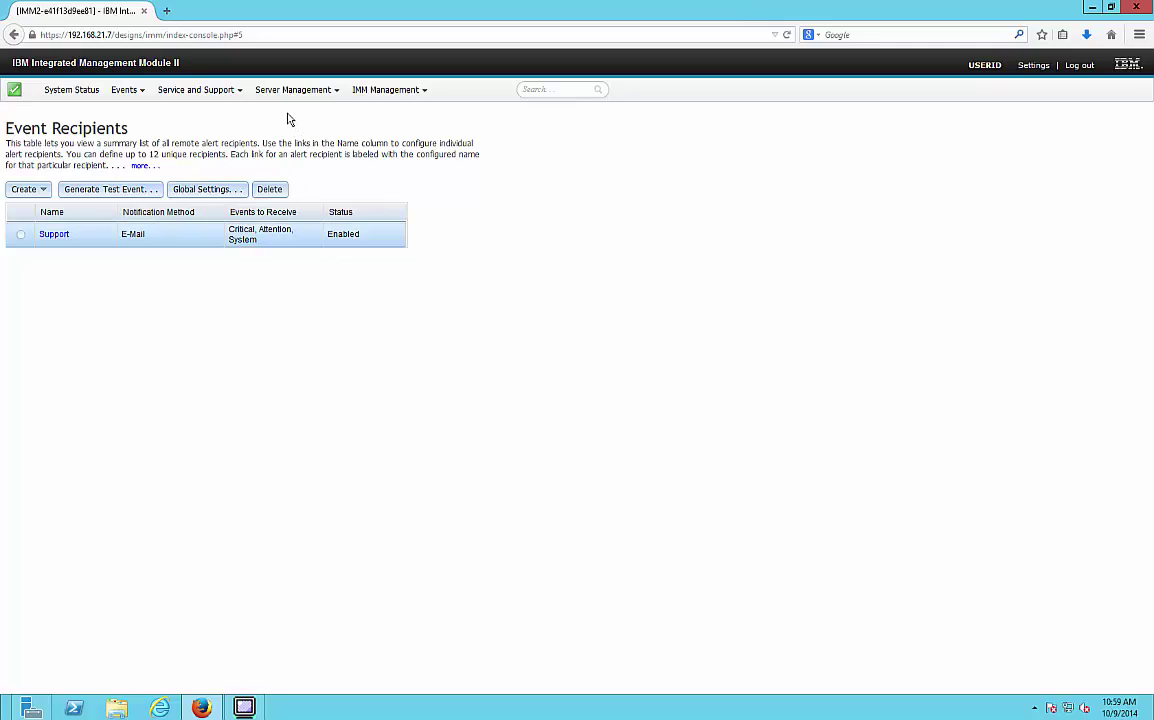
- On System Status, view the power actions and the System Information quick view, then close it
left_click(80, 92)
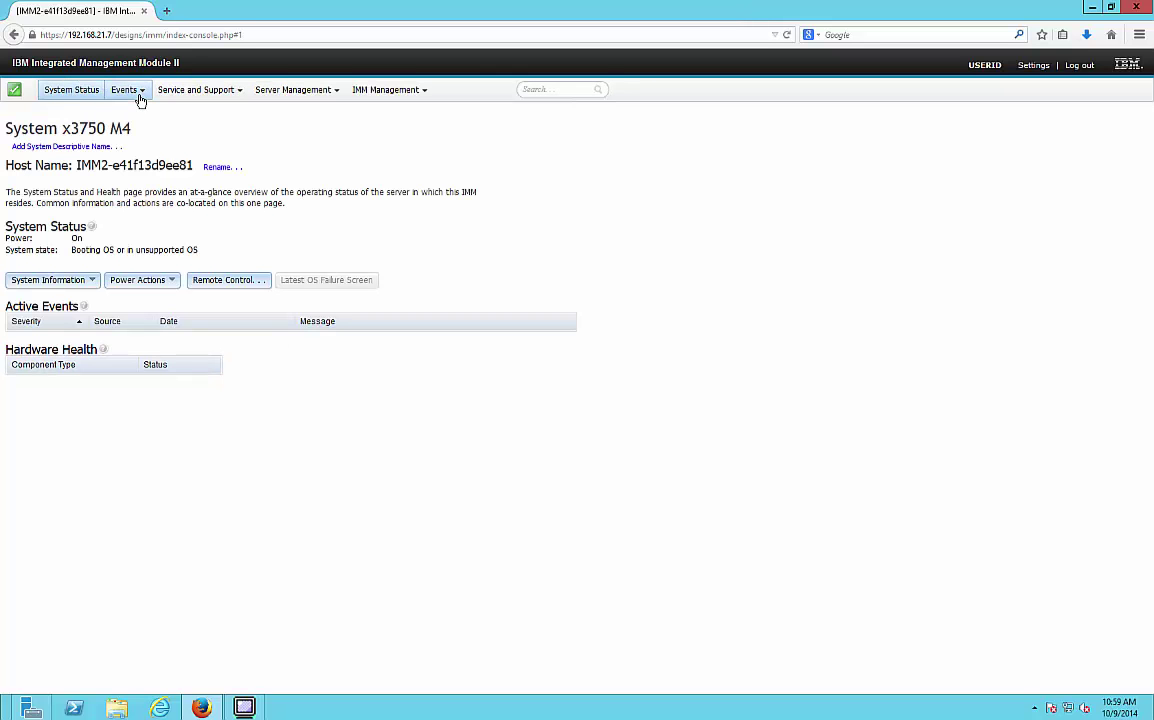
left_click(150, 282)
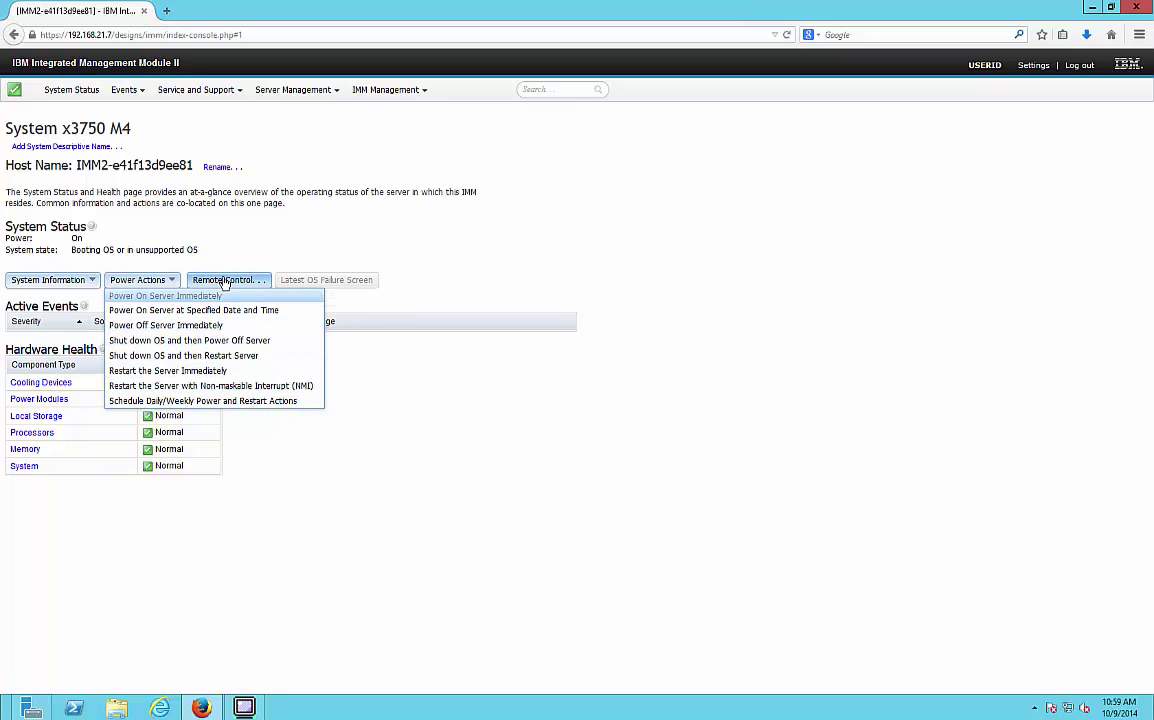
left_click(68, 284)
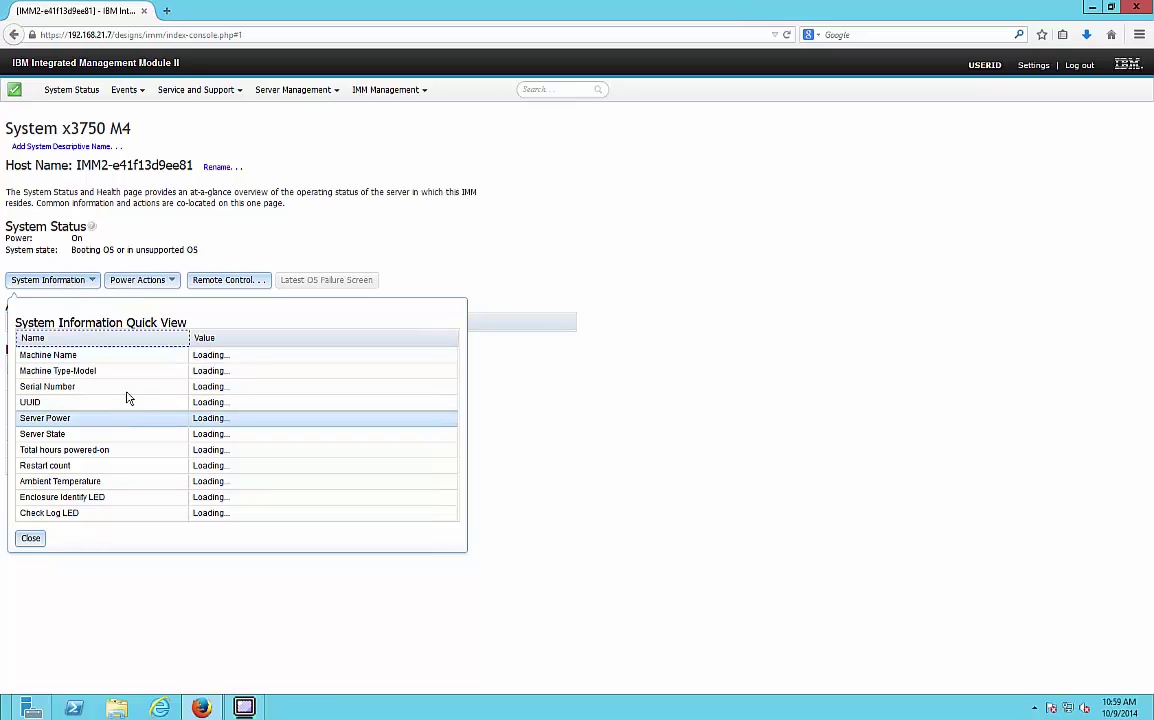
left_click(600, 415)
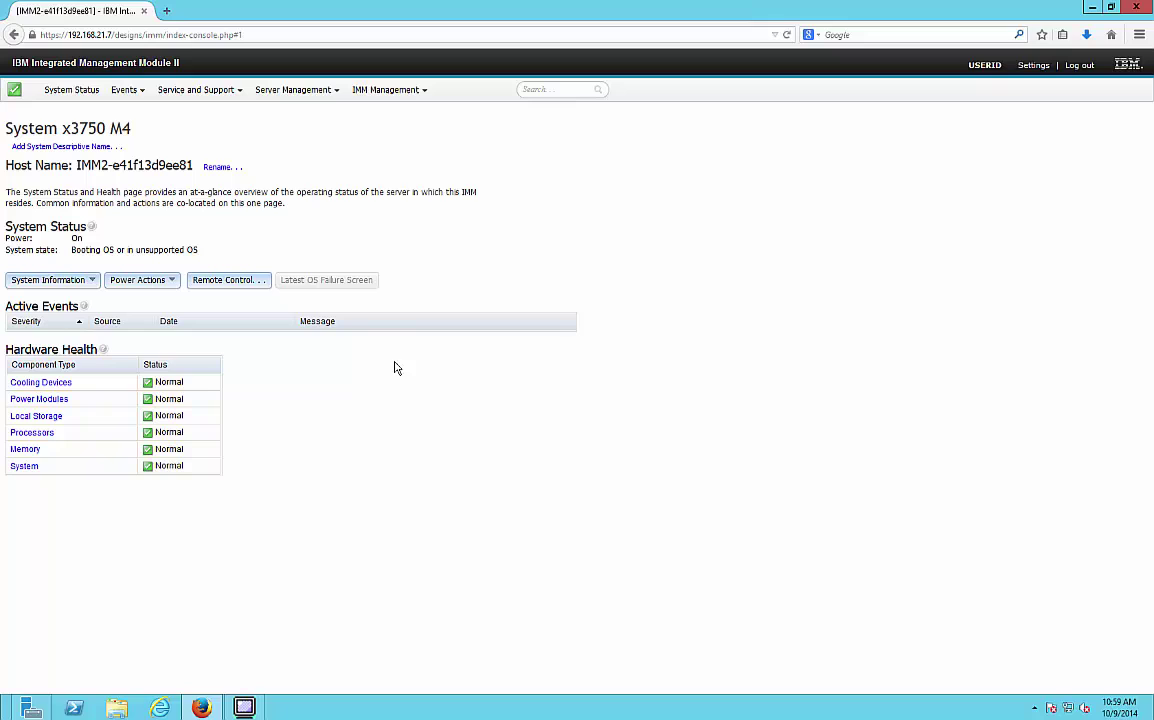
- Browse Service and Support, then open Server Management > Cooling Devices
left_click(196, 91)
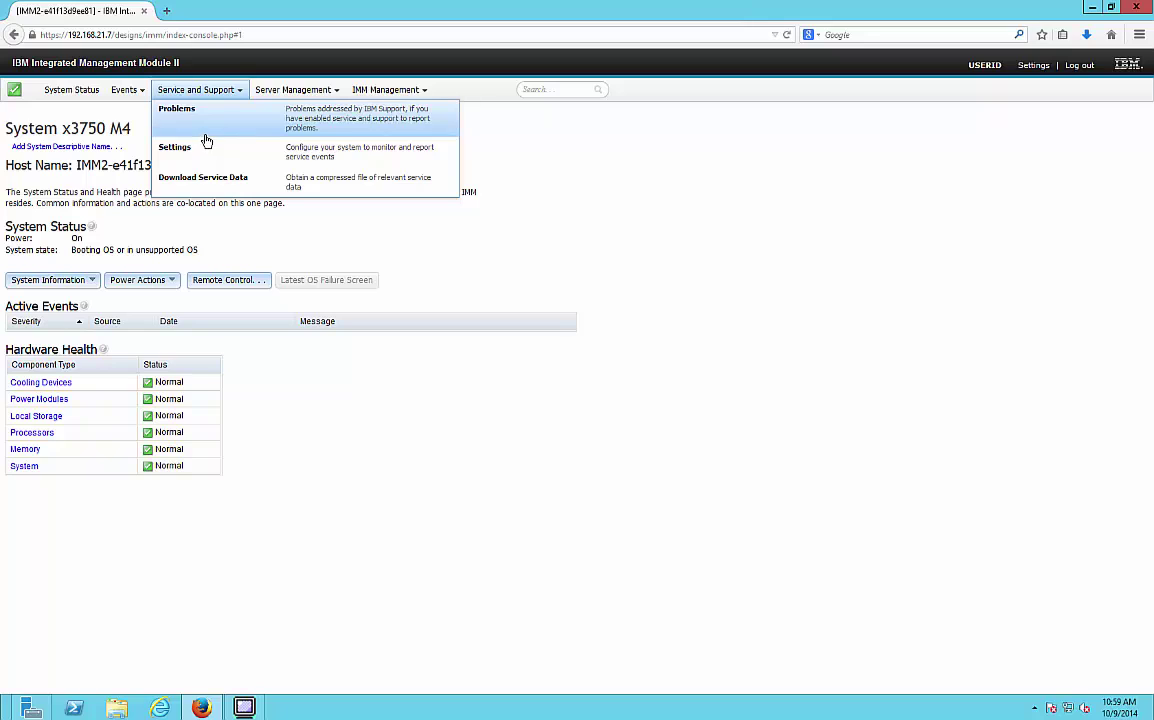
left_click(295, 91)
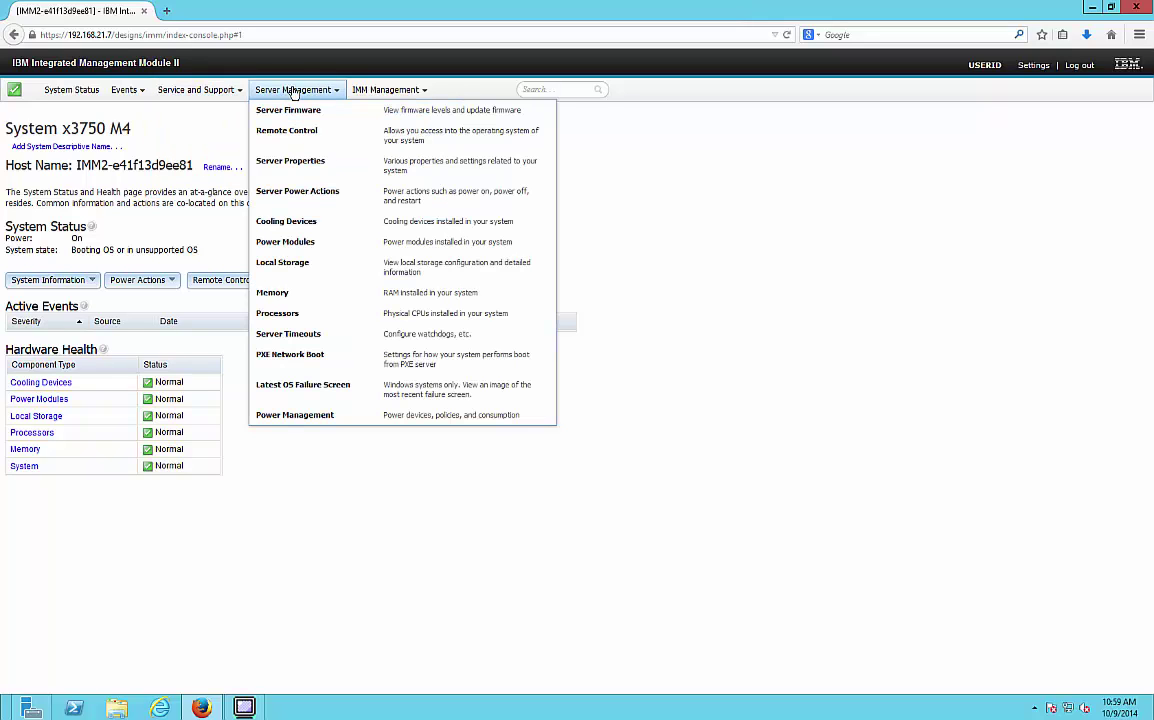
left_click(315, 224)
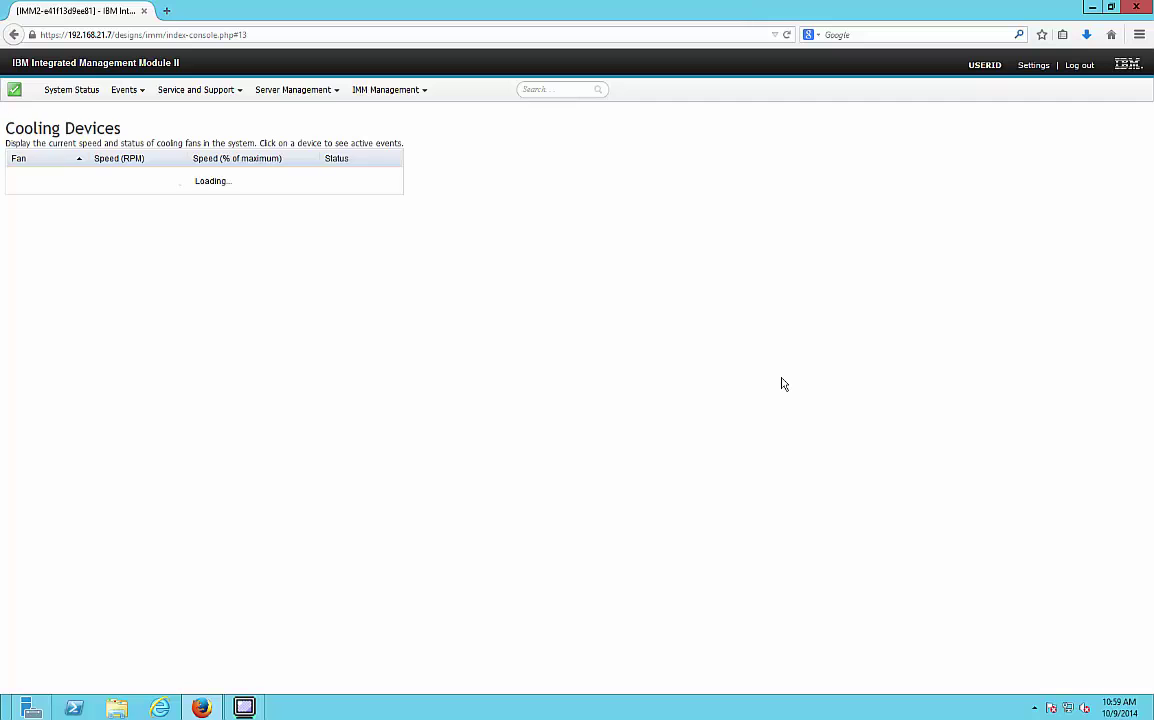